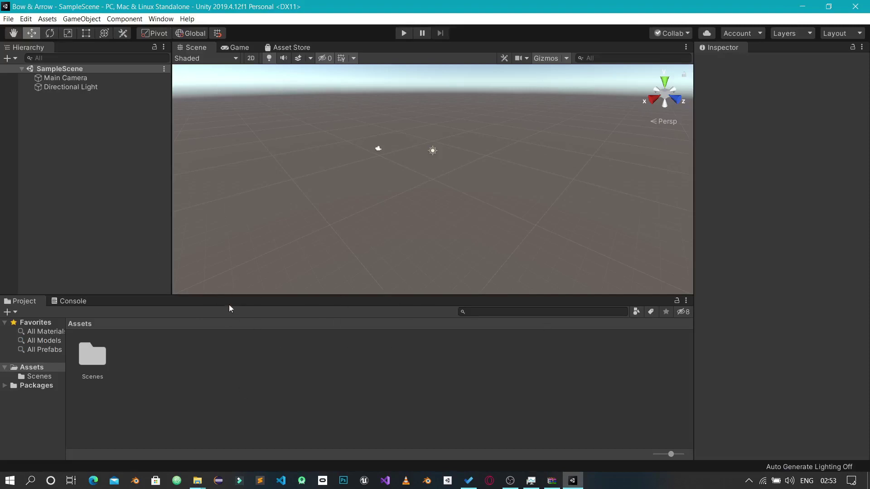
Drag the extracted Longbow folder from Downloads into the Unity project's Assets.
{"action": "mouse_move", "coordinate": [200, 477]}
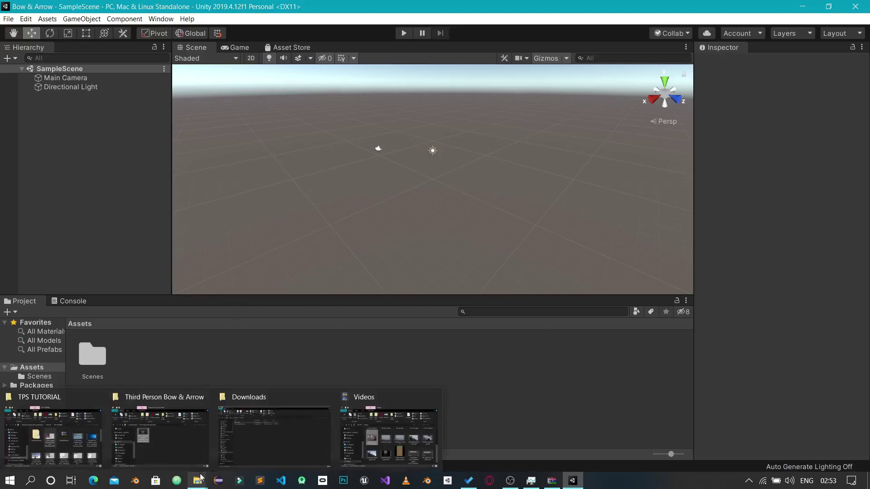
{"action": "left_click", "coordinate": [260, 417]}
{"action": "left_click_drag", "start_coordinate": [202, 128], "coordinate": [310, 171]}
{"action": "left_click", "coordinate": [309, 172]}
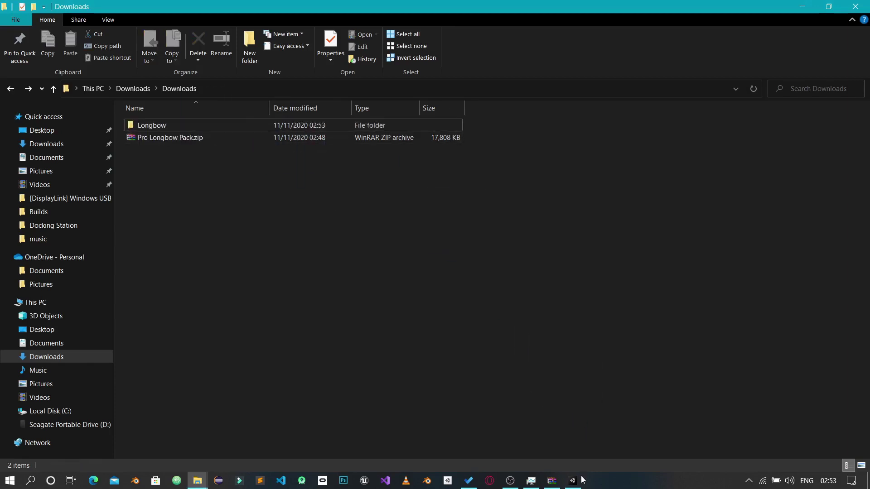
{"action": "left_click", "coordinate": [164, 128]}
{"action": "left_click_drag", "start_coordinate": [509, 341], "coordinate": [333, 219]}
{"action": "left_click", "coordinate": [157, 124]}
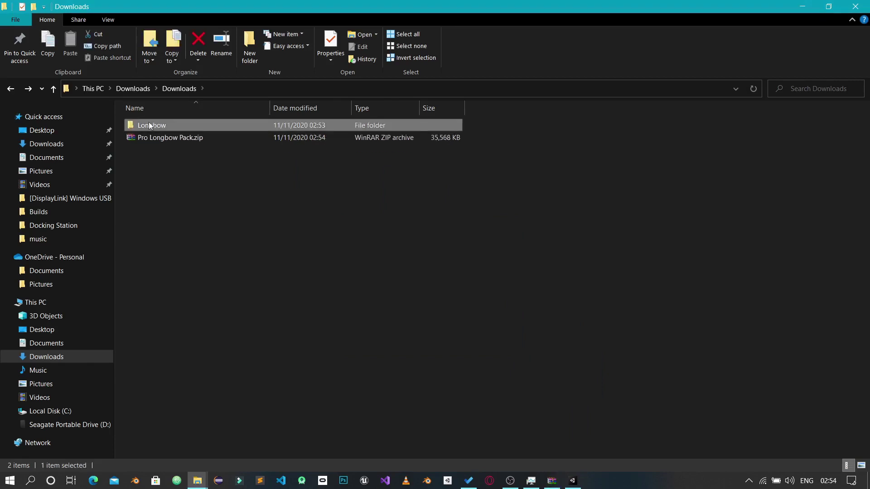
{"action": "left_click_drag", "start_coordinate": [140, 123], "coordinate": [452, 424]}
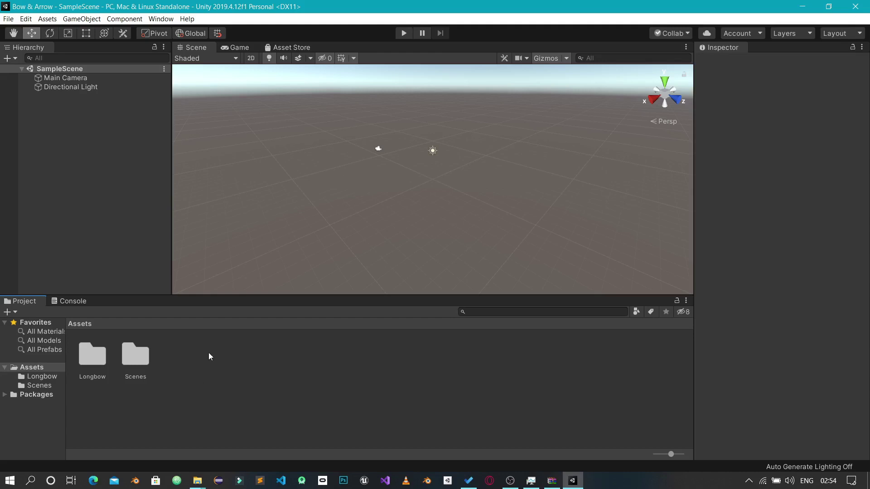
Create a new folder named Scripts in the project's Assets.
{"action": "right_click", "coordinate": [183, 355]}
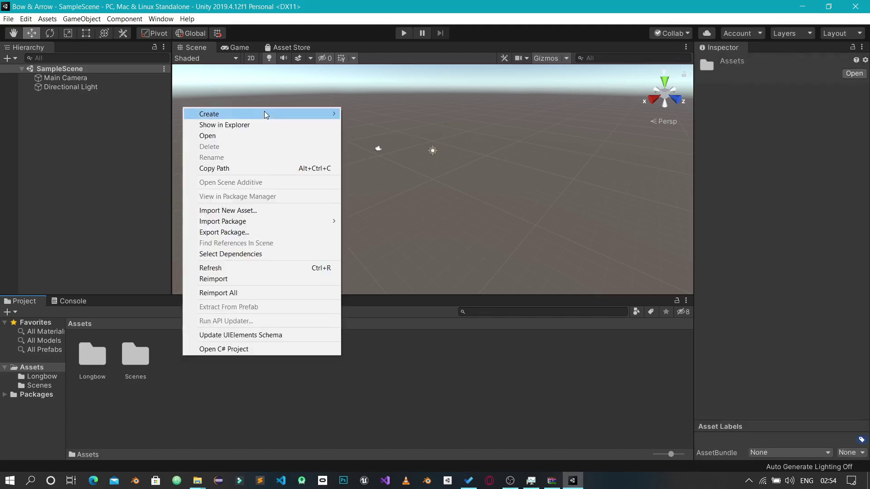
{"action": "left_click", "coordinate": [229, 387]}
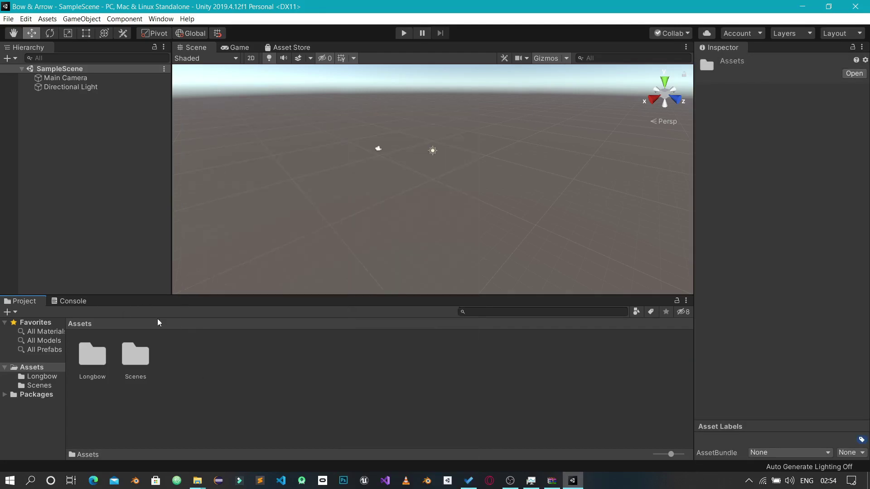
{"action": "right_click", "coordinate": [223, 373]}
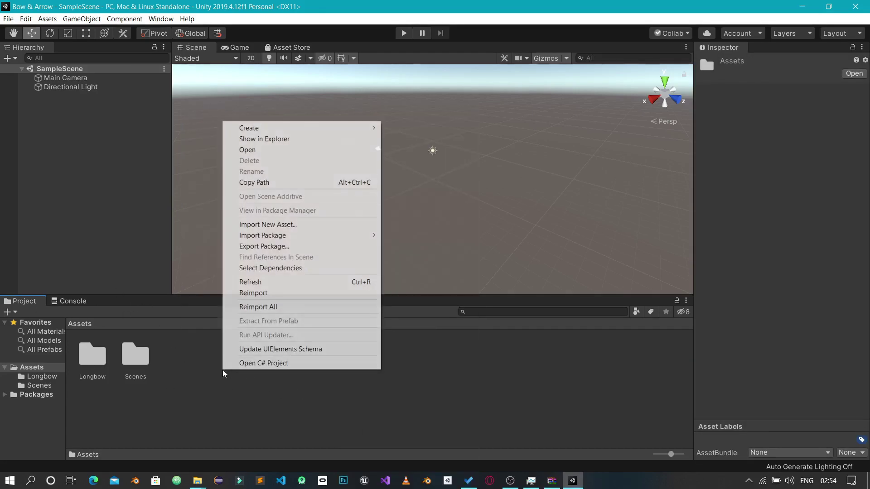
{"action": "mouse_move", "coordinate": [265, 126]}
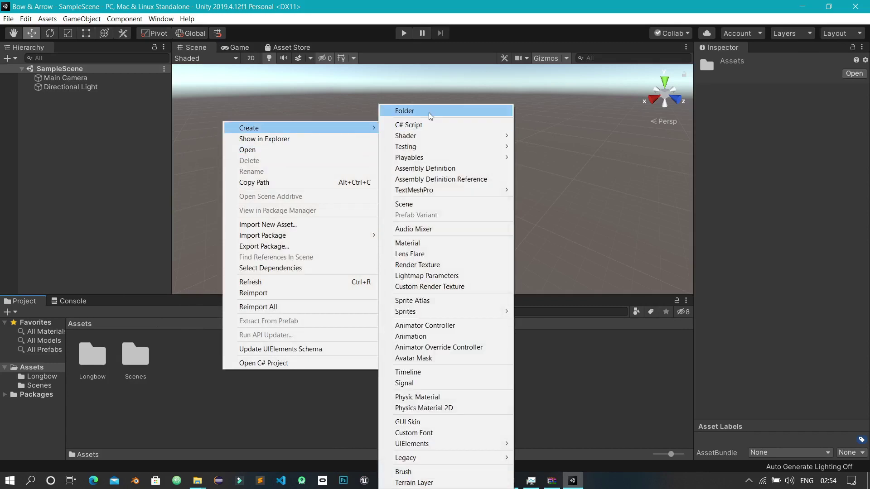
{"action": "left_click", "coordinate": [428, 112]}
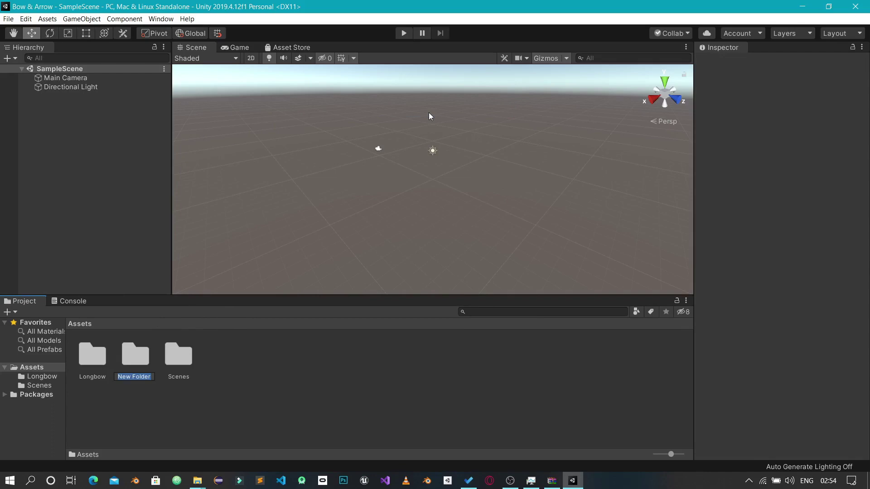
{"action": "type", "text": "Scripts"}
{"action": "key", "text": "Return"}
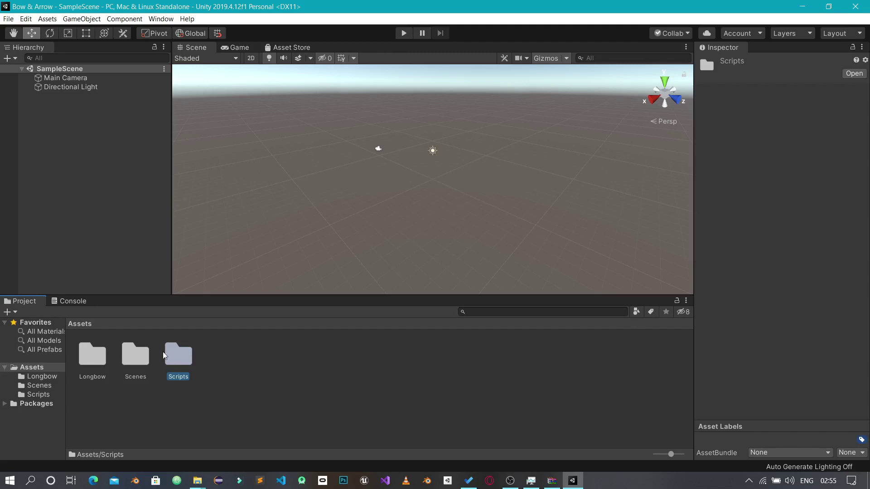
Create another new folder named Assets alongside it.
{"action": "right_click", "coordinate": [278, 366]}
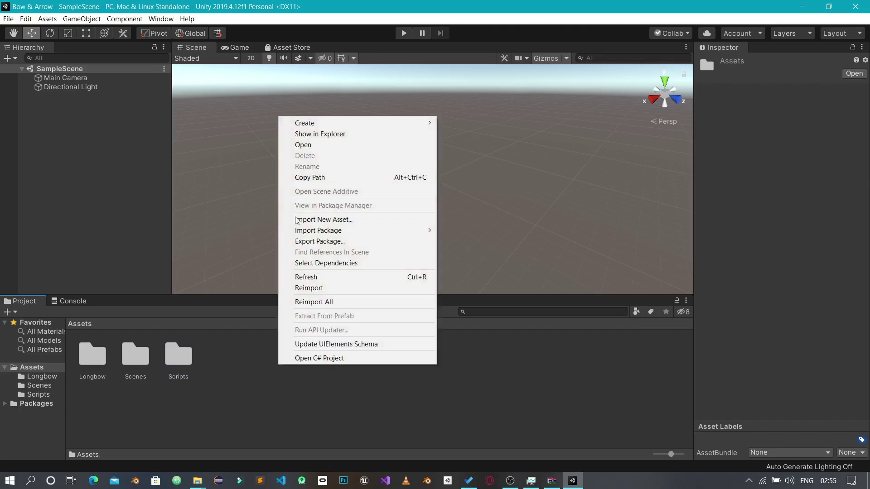
{"action": "mouse_move", "coordinate": [328, 121]}
{"action": "left_click", "coordinate": [451, 114]}
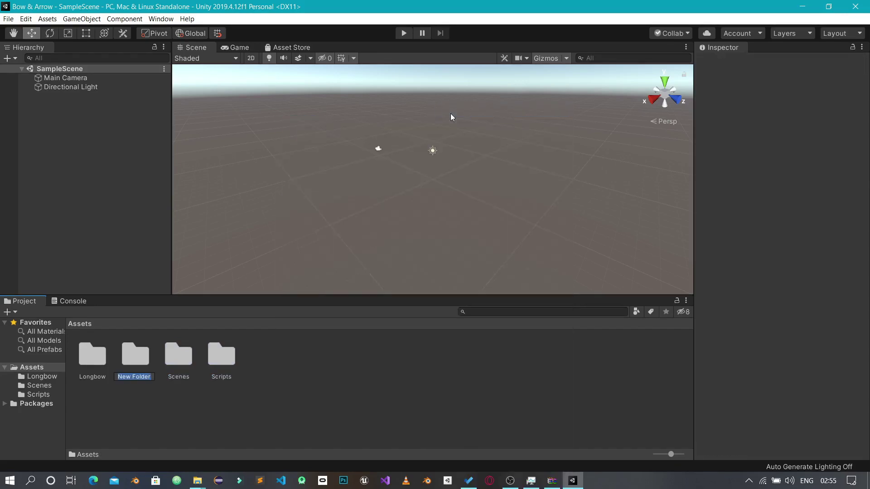
{"action": "type", "text": "Assets"}
{"action": "key", "text": "Return"}
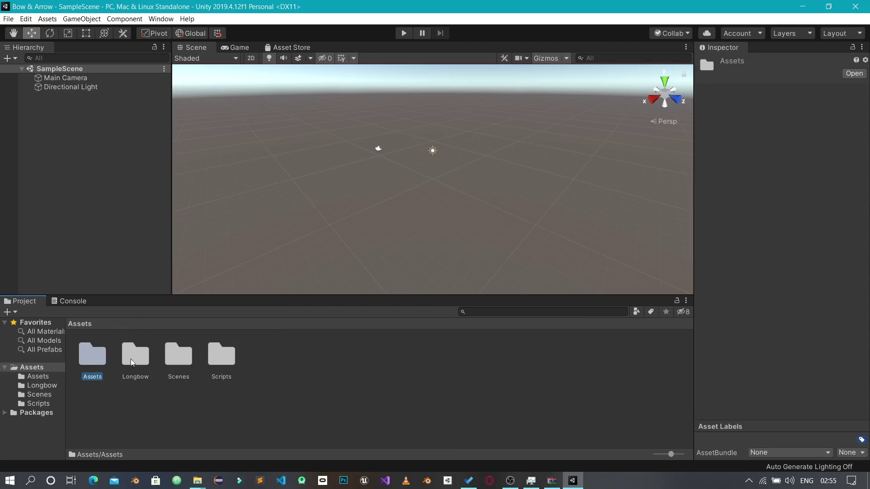
Move Longbow into the new Assets folder and open Assets > Longbow to view its files.
{"action": "left_click", "coordinate": [145, 420]}
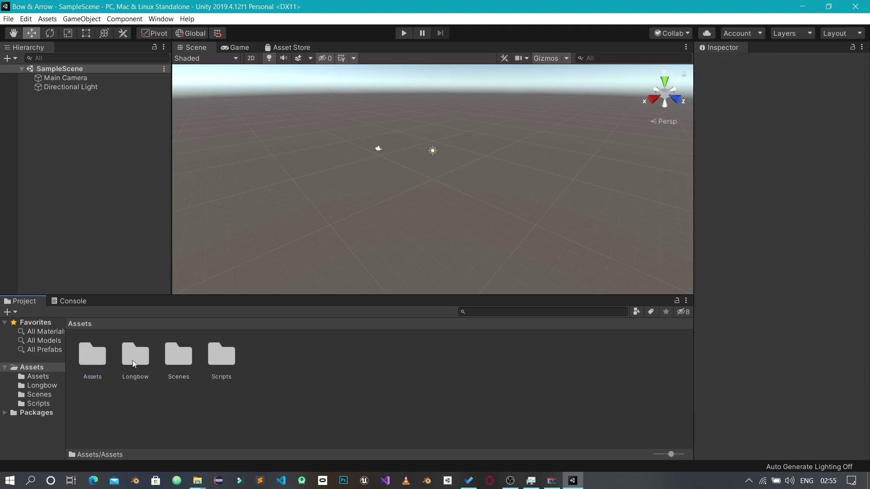
{"action": "left_click_drag", "start_coordinate": [134, 352], "coordinate": [97, 362]}
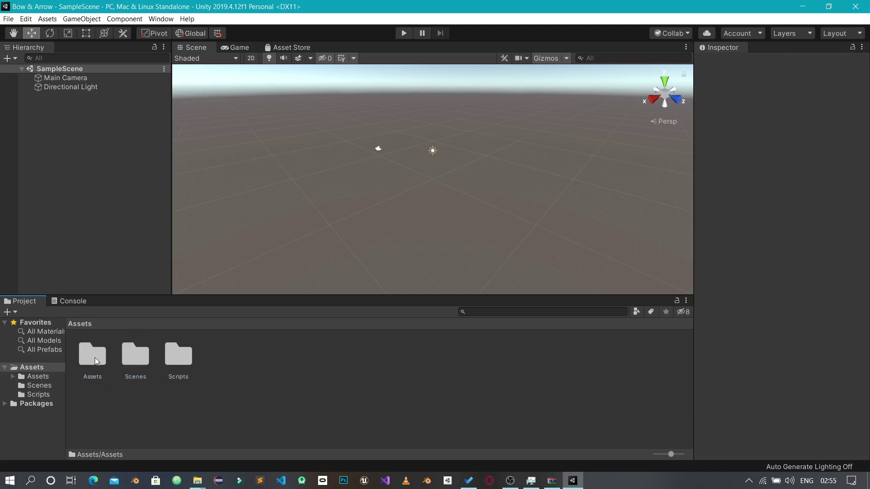
{"action": "double_click", "coordinate": [93, 360]}
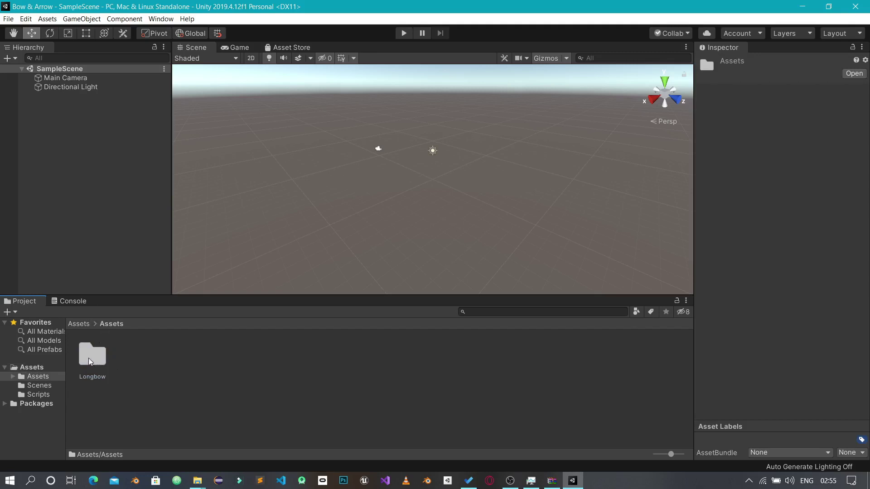
{"action": "double_click", "coordinate": [93, 360]}
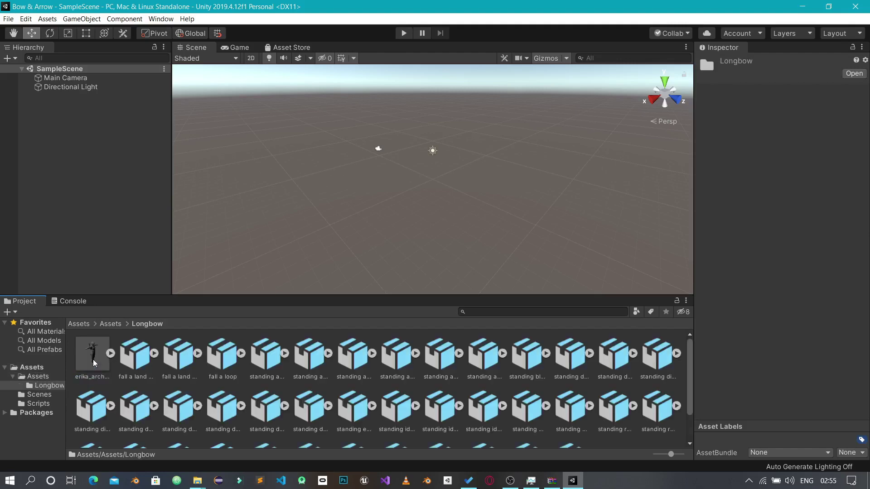
{"action": "scroll", "coordinate": [227, 361], "scroll_direction": "down", "scroll_amount": 2}
{"action": "scroll", "coordinate": [227, 363], "scroll_direction": "up", "scroll_amount": 1}
Drag erika_archer into SampleScene, inspect the T-posed model, and reselect its asset.
{"action": "left_click", "coordinate": [88, 354]}
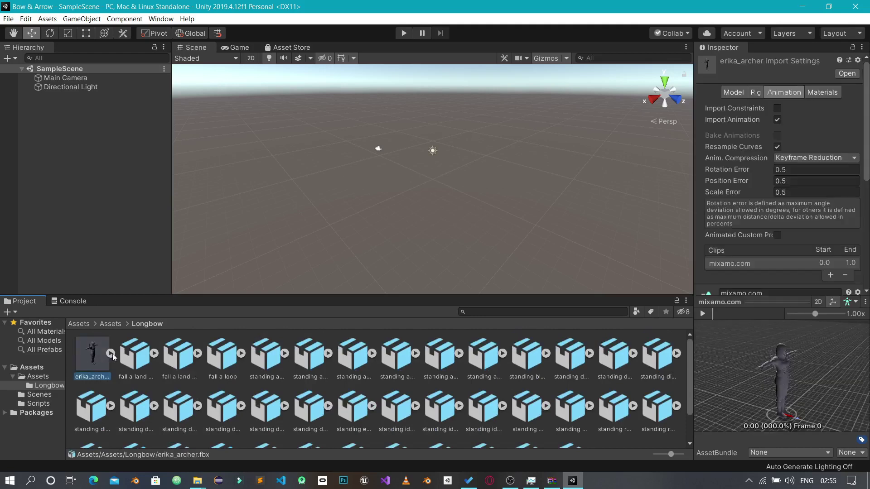
{"action": "left_click_drag", "start_coordinate": [769, 381], "coordinate": [737, 376]}
{"action": "left_click_drag", "start_coordinate": [102, 359], "coordinate": [125, 175]}
{"action": "scroll", "coordinate": [455, 203], "scroll_direction": "up", "scroll_amount": 6}
{"action": "scroll", "coordinate": [454, 203], "scroll_direction": "down", "scroll_amount": 3}
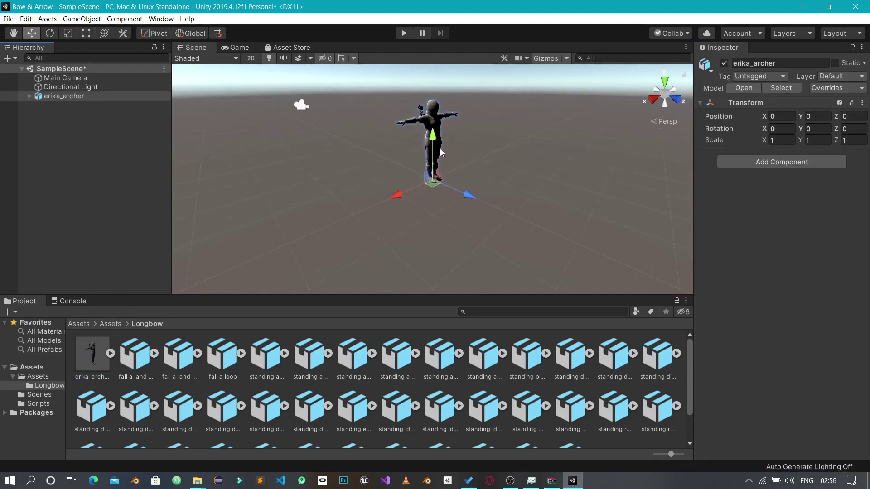
{"action": "scroll", "coordinate": [439, 149], "scroll_direction": "up", "scroll_amount": 4}
{"action": "left_click_drag", "start_coordinate": [446, 162], "coordinate": [376, 199], "text": "alt"}
{"action": "scroll", "coordinate": [456, 147], "scroll_direction": "up", "scroll_amount": 2}
{"action": "scroll", "coordinate": [349, 199], "scroll_direction": "up", "scroll_amount": 3}
{"action": "scroll", "coordinate": [469, 194], "scroll_direction": "down", "scroll_amount": 4}
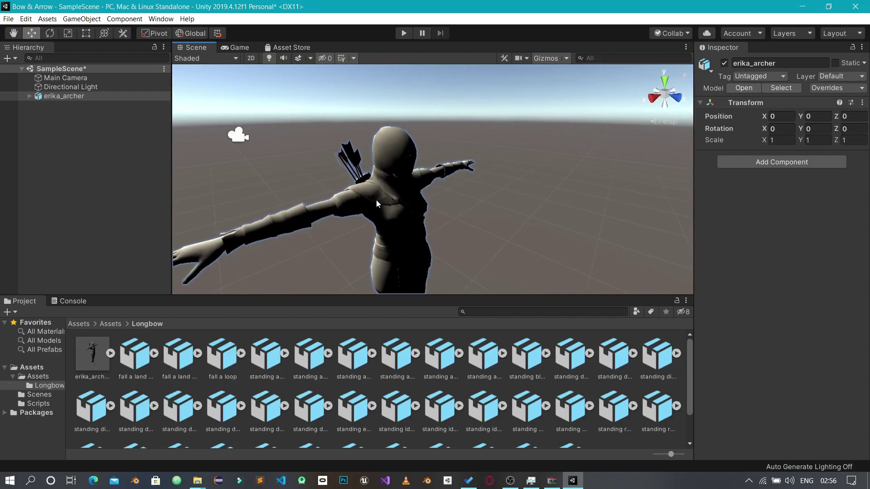
{"action": "left_click", "coordinate": [97, 357]}
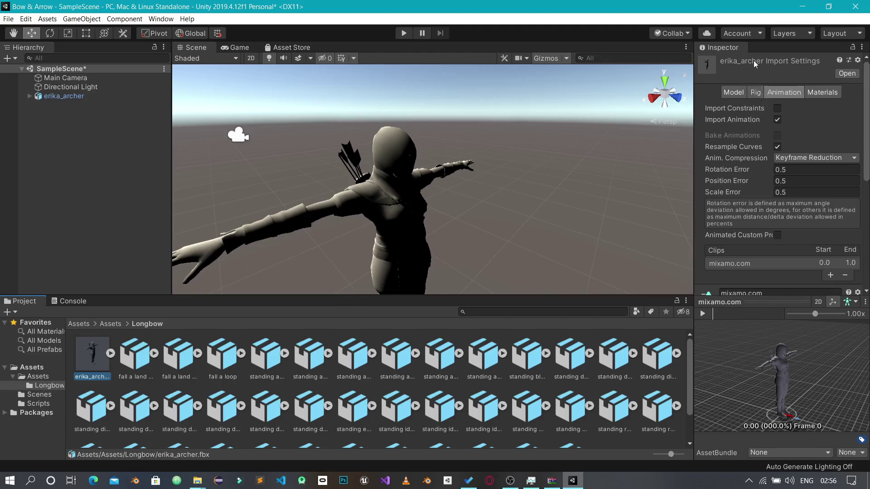
Set erika_archer's rig Animation Type to Humanoid and apply it.
{"action": "left_click", "coordinate": [755, 95]}
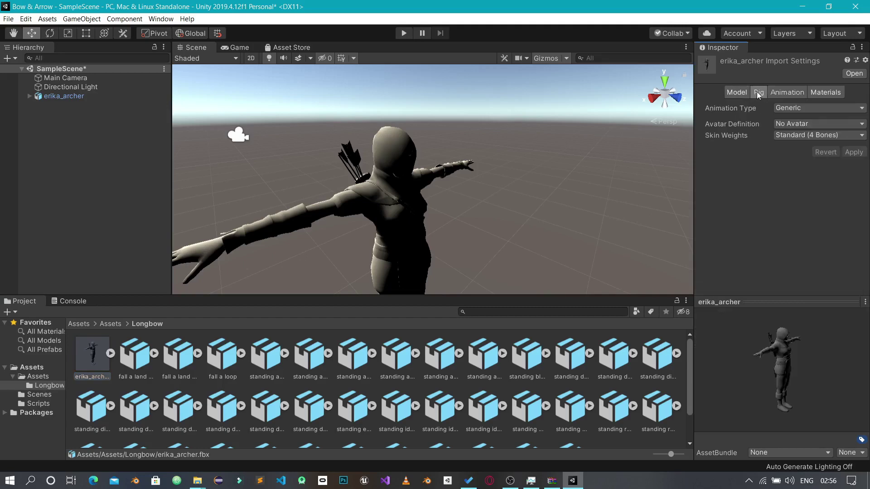
{"action": "left_click", "coordinate": [790, 107]}
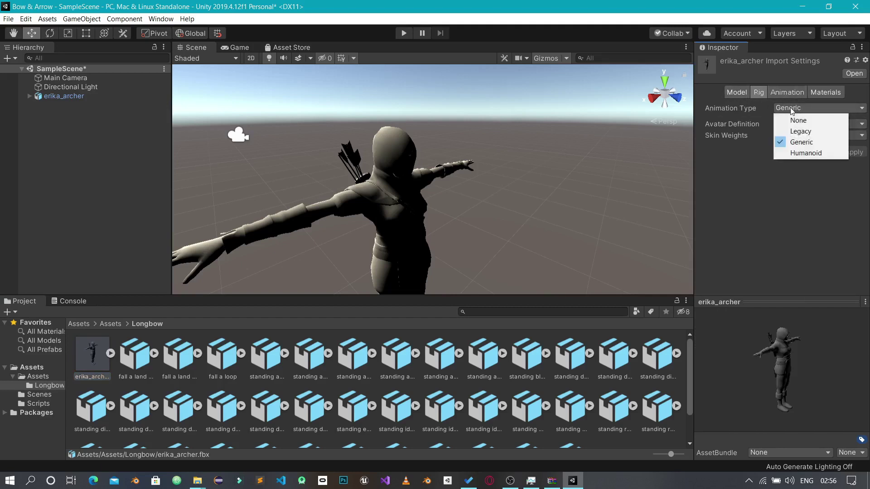
{"action": "left_click", "coordinate": [798, 154]}
{"action": "left_click_drag", "start_coordinate": [459, 174], "coordinate": [538, 160], "text": "alt"}
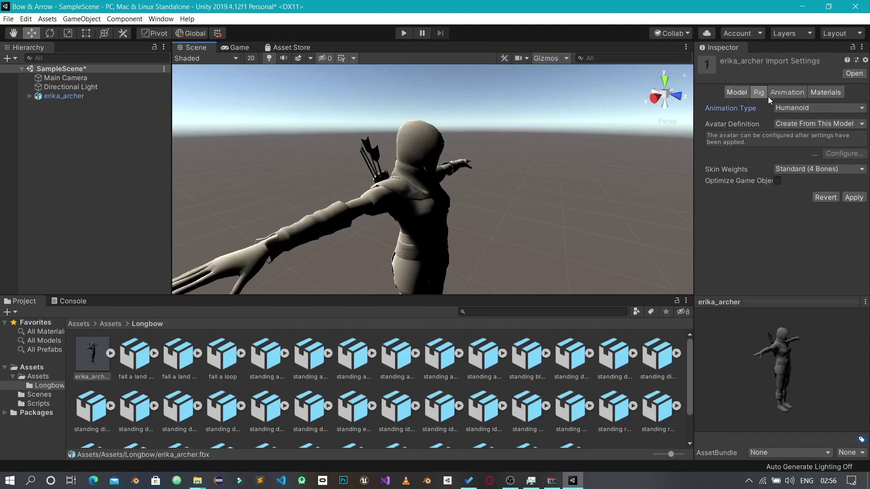
{"action": "left_click", "coordinate": [851, 198]}
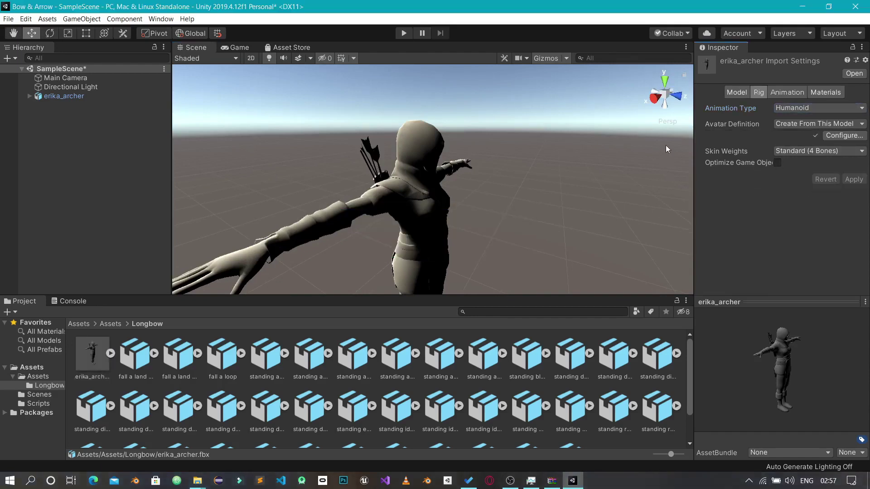
Check the archer from several angles with Humanoid still set, then show the Materials settings.
{"action": "left_click_drag", "start_coordinate": [536, 190], "coordinate": [603, 181], "text": "alt"}
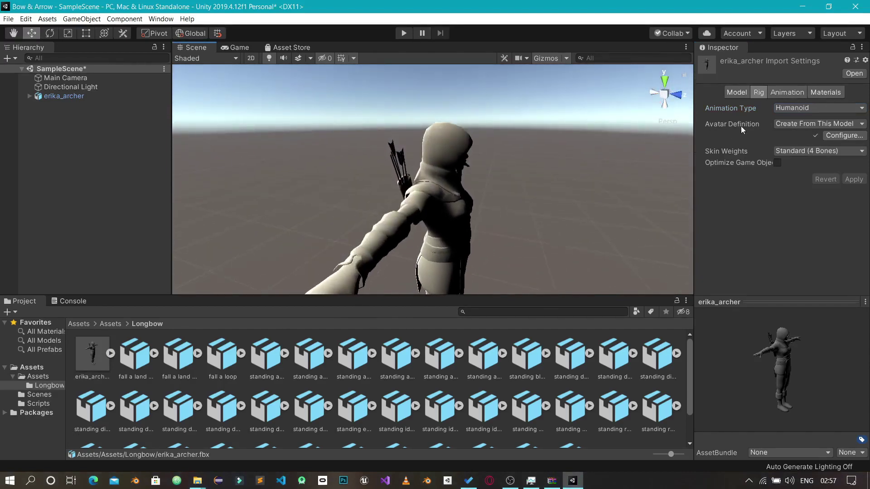
{"action": "left_click", "coordinate": [782, 109]}
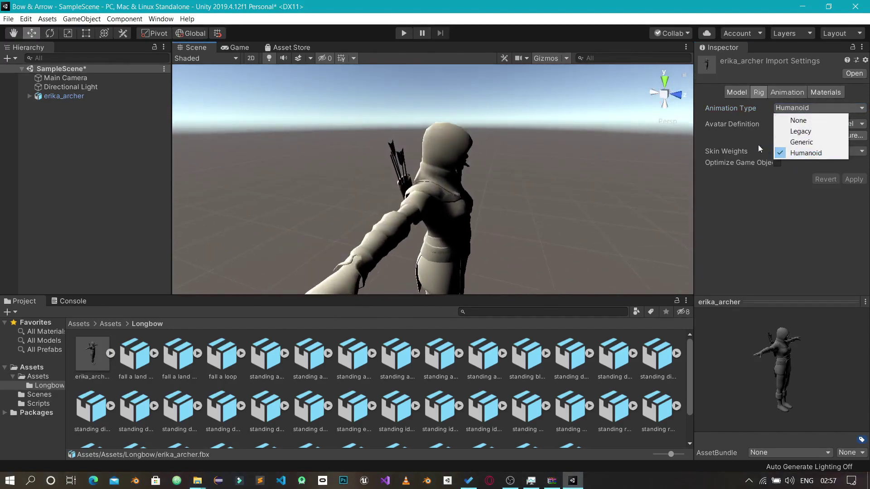
{"action": "left_click", "coordinate": [517, 186]}
{"action": "left_click_drag", "start_coordinate": [494, 143], "coordinate": [329, 158], "text": "alt"}
{"action": "left_click_drag", "start_coordinate": [408, 136], "coordinate": [457, 130], "text": "alt"}
{"action": "scroll", "coordinate": [456, 126], "scroll_direction": "down", "scroll_amount": 3}
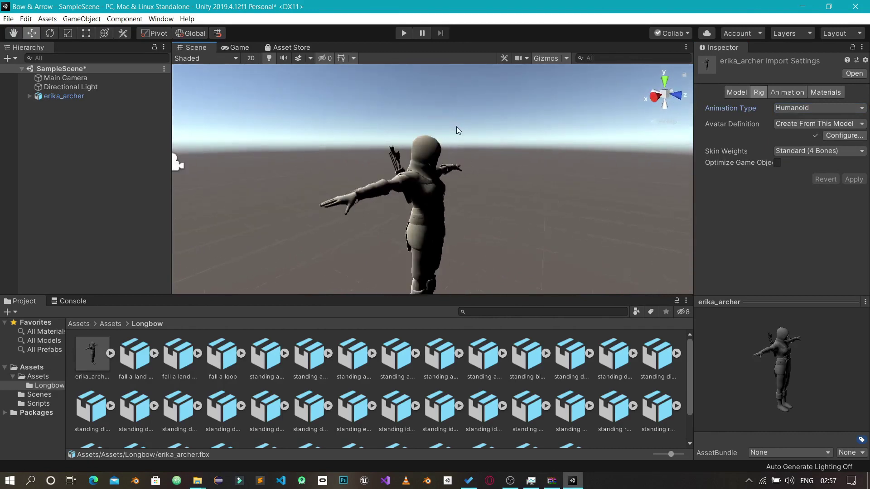
{"action": "scroll", "coordinate": [455, 127], "scroll_direction": "up", "scroll_amount": 6}
{"action": "left_click_drag", "start_coordinate": [455, 126], "coordinate": [381, 172], "text": "alt"}
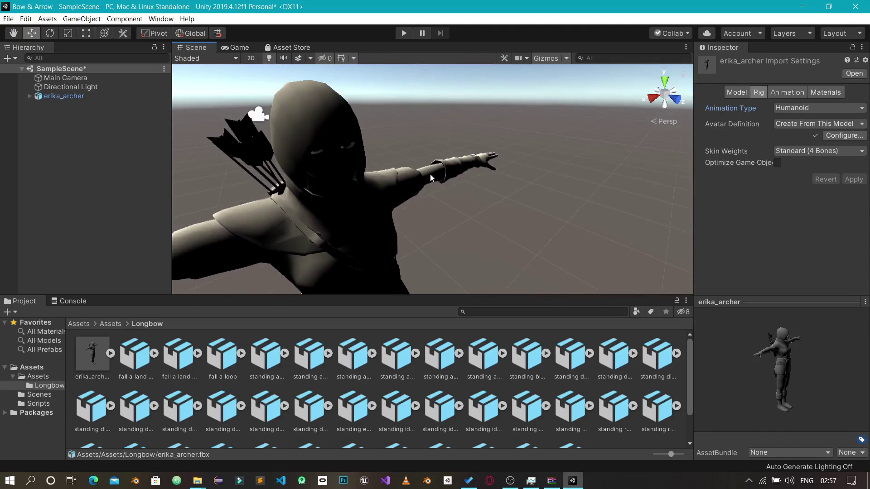
{"action": "scroll", "coordinate": [430, 177], "scroll_direction": "down", "scroll_amount": 3}
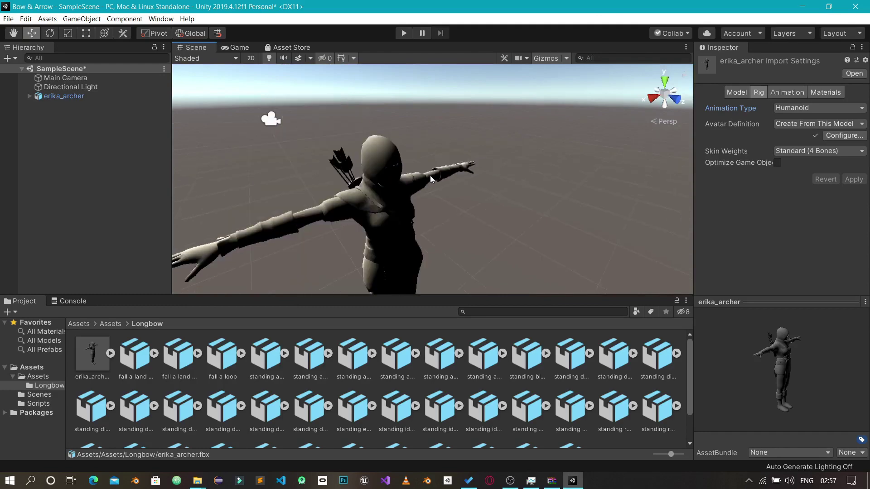
{"action": "left_click", "coordinate": [787, 113]}
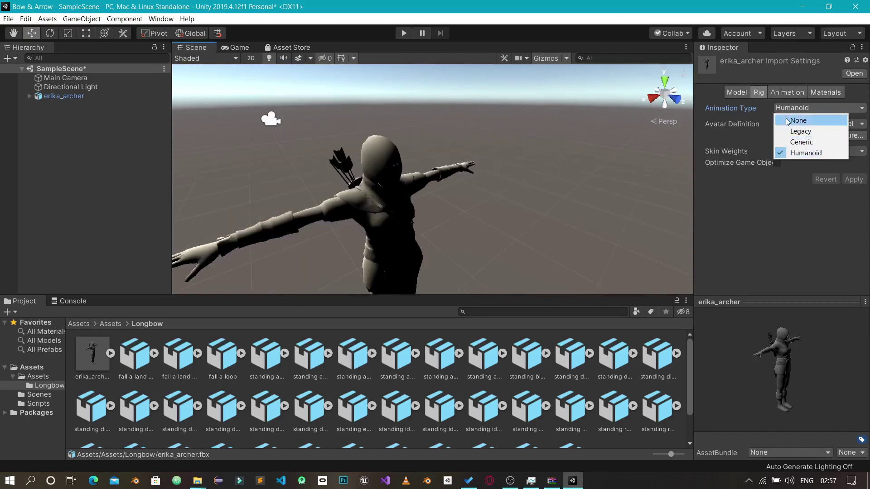
{"action": "left_click", "coordinate": [761, 227]}
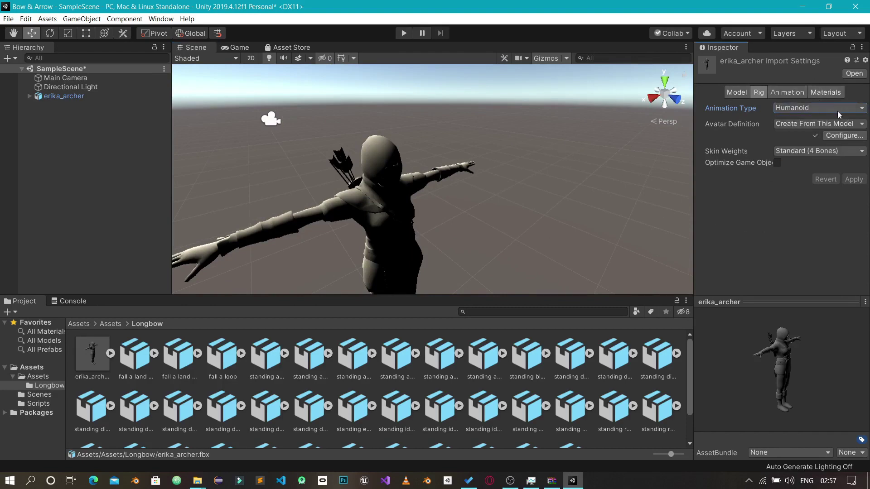
{"action": "left_click", "coordinate": [824, 92]}
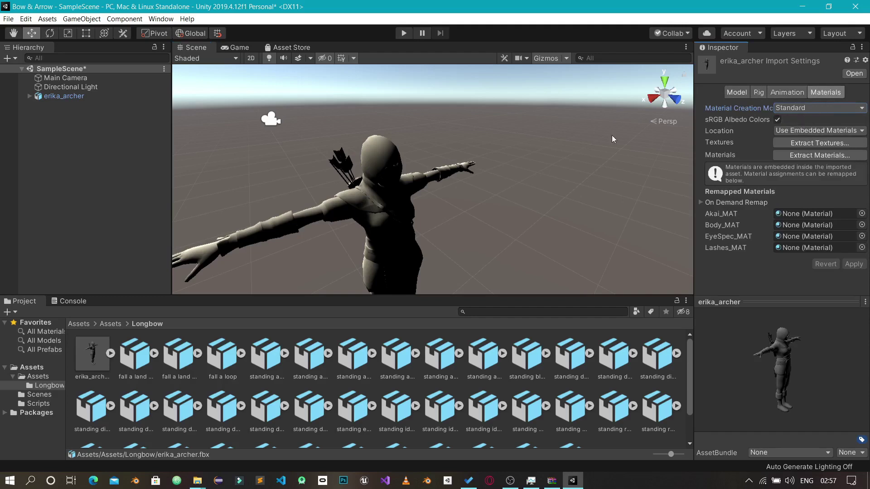
Extract the archer's embedded textures into a new Longbow/Textures folder.
{"action": "left_click", "coordinate": [829, 144]}
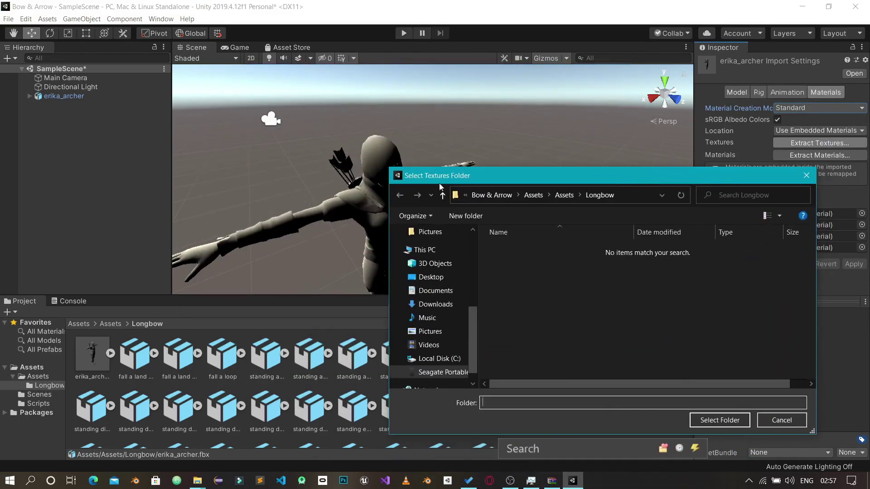
{"action": "right_click", "coordinate": [506, 246]}
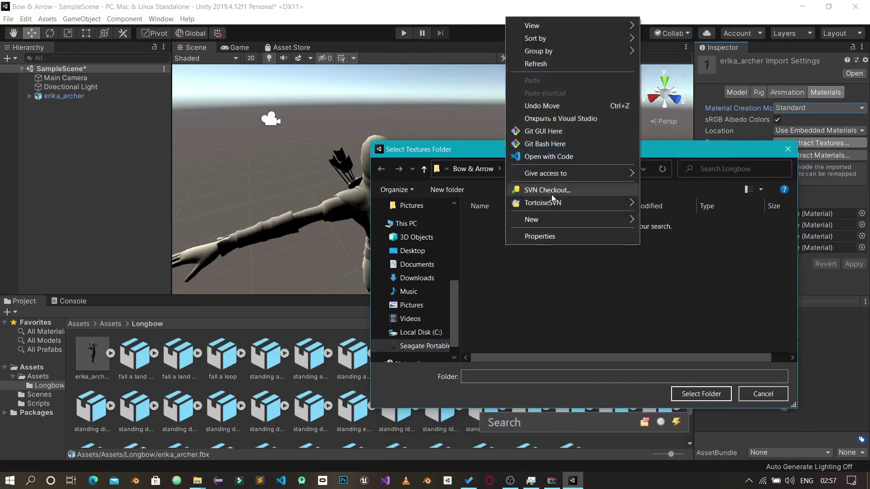
{"action": "mouse_move", "coordinate": [553, 219]}
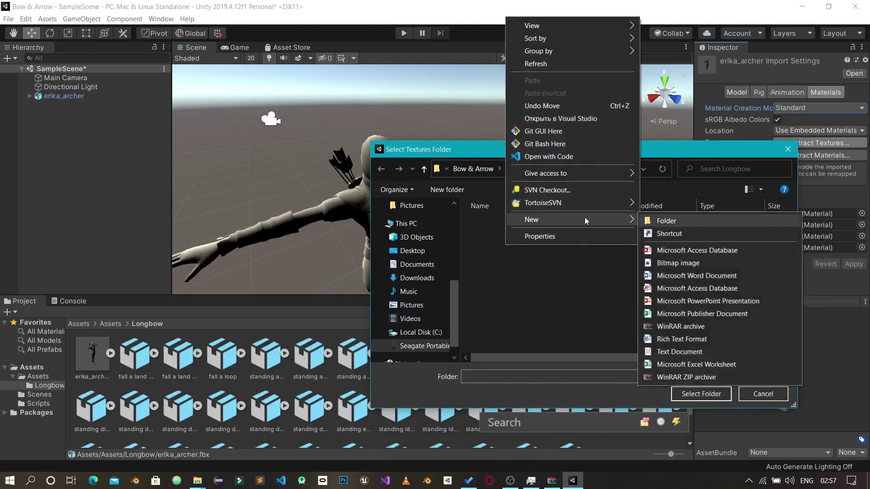
{"action": "left_click", "coordinate": [652, 222]}
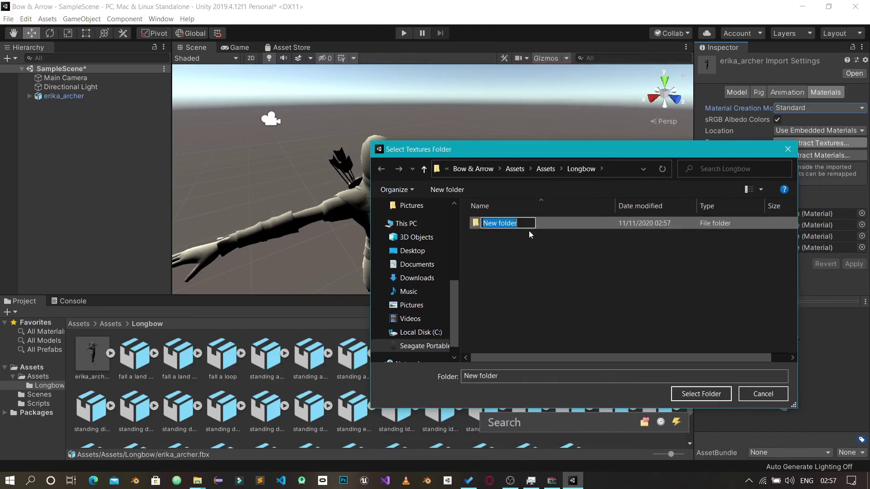
{"action": "type", "text": "Textures"}
{"action": "key", "text": "Return"}
{"action": "double_click", "coordinate": [534, 225]}
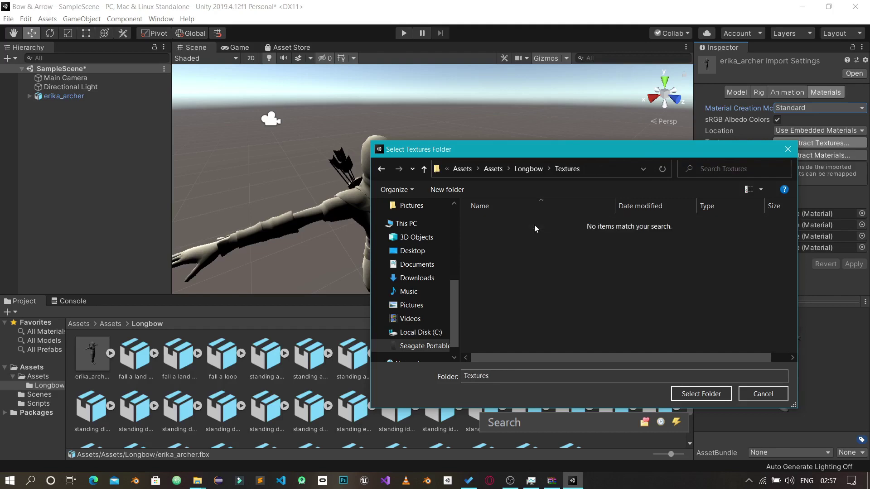
{"action": "left_click", "coordinate": [702, 398]}
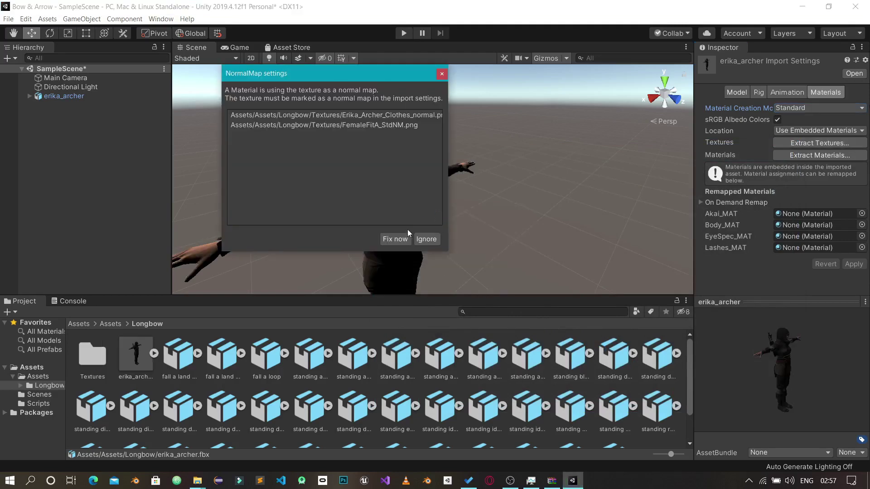
Move the NormalMap settings prompt aside and choose Fix now for both normal textures.
{"action": "left_click_drag", "start_coordinate": [356, 75], "coordinate": [576, 94]}
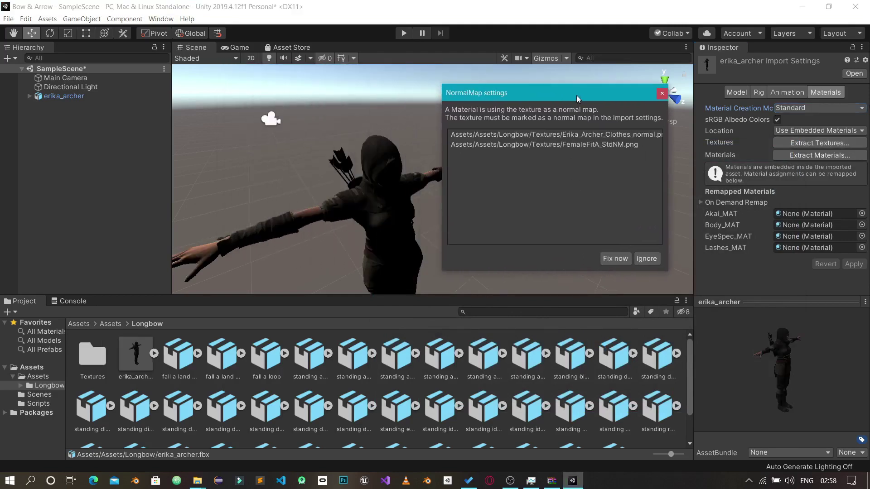
{"action": "left_click_drag", "start_coordinate": [501, 94], "coordinate": [585, 87]}
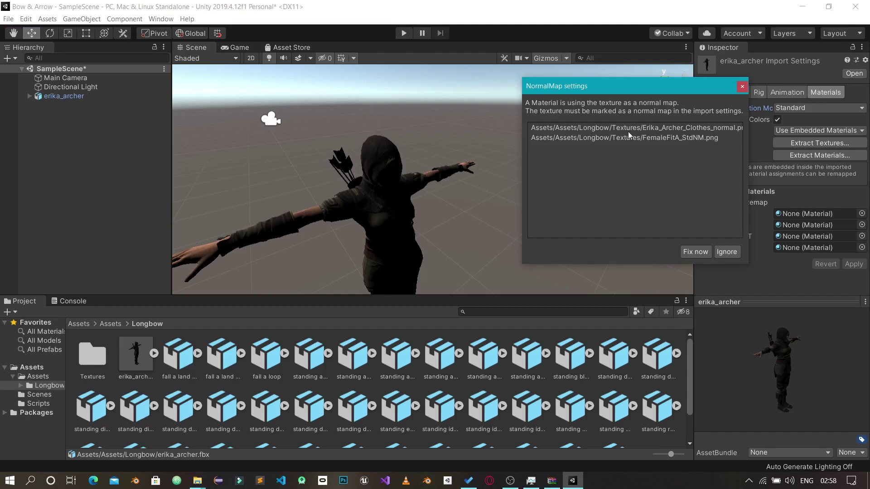
{"action": "left_click_drag", "start_coordinate": [648, 90], "coordinate": [615, 85]}
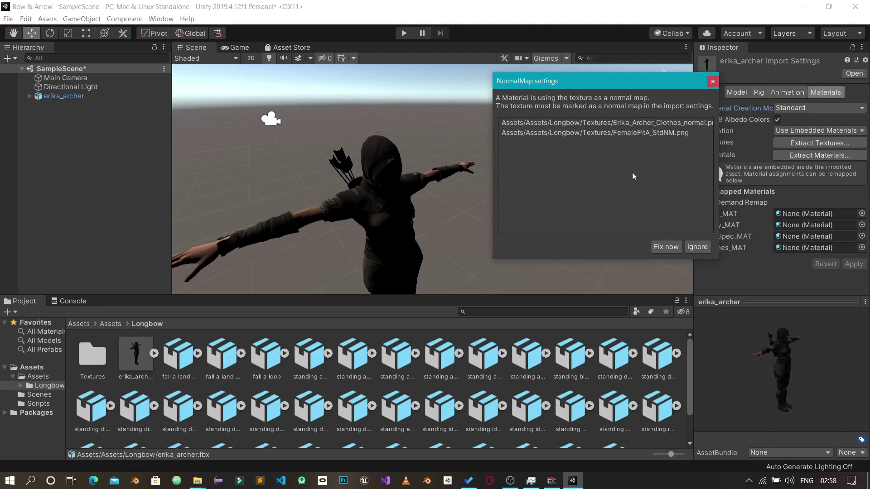
{"action": "left_click", "coordinate": [666, 247]}
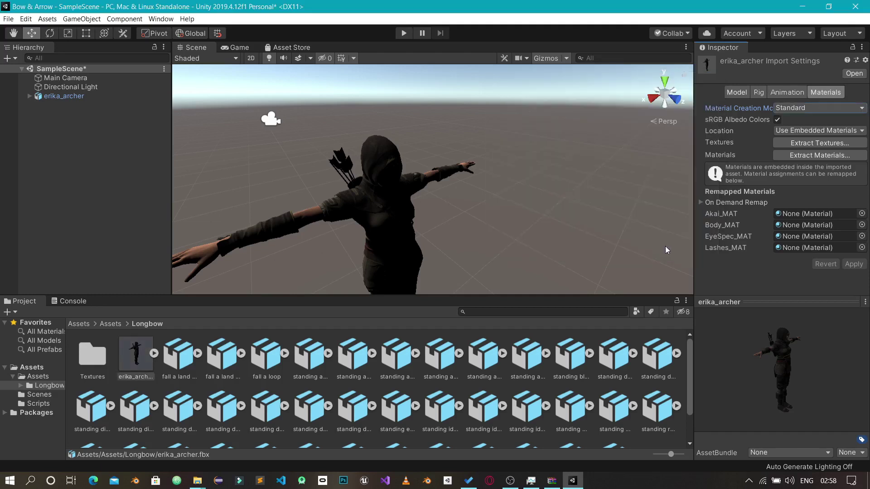
Extract the materials into a new Longbow/Materials folder, then open Textures to check the results.
{"action": "left_click", "coordinate": [815, 156]}
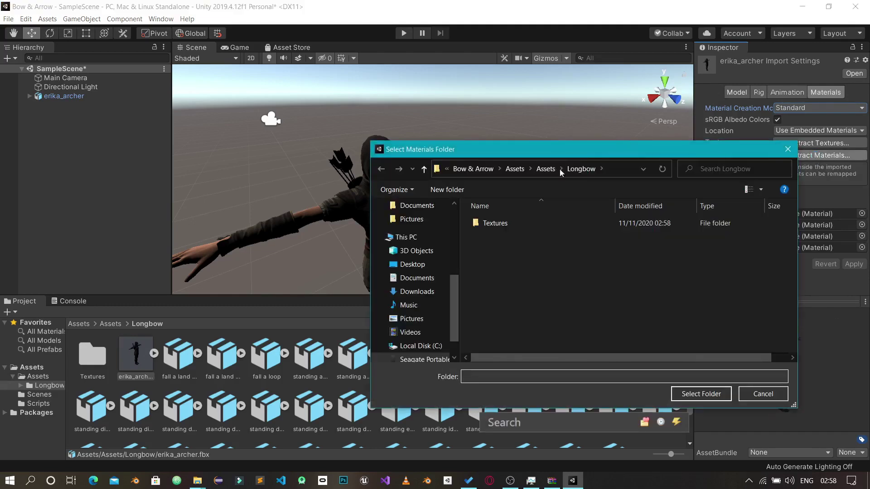
{"action": "right_click", "coordinate": [479, 285]}
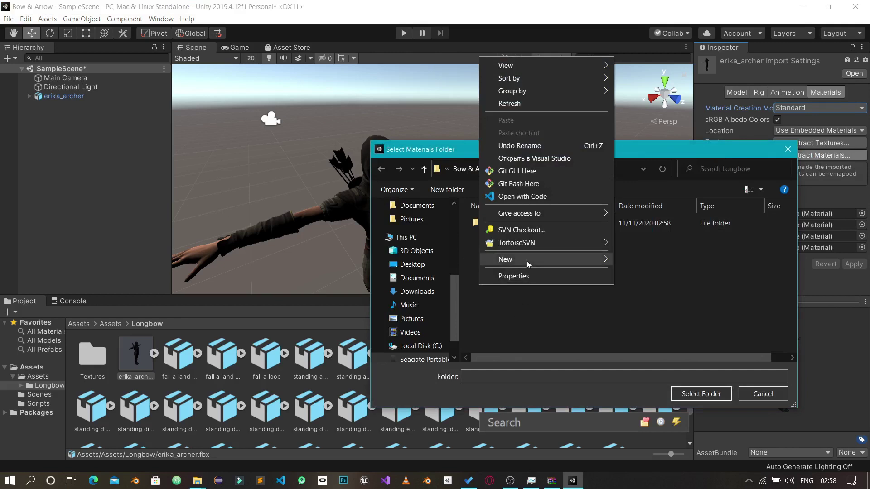
{"action": "mouse_move", "coordinate": [527, 260]}
{"action": "left_click", "coordinate": [653, 265]}
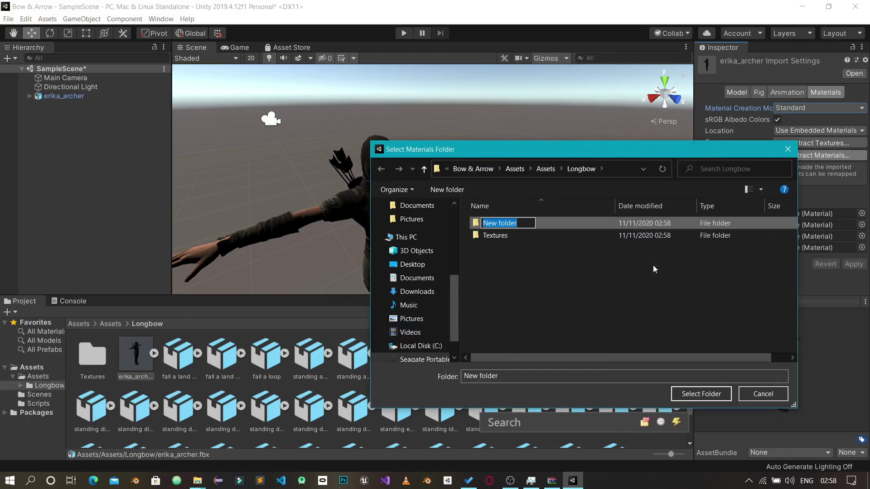
{"action": "type", "text": "Materials"}
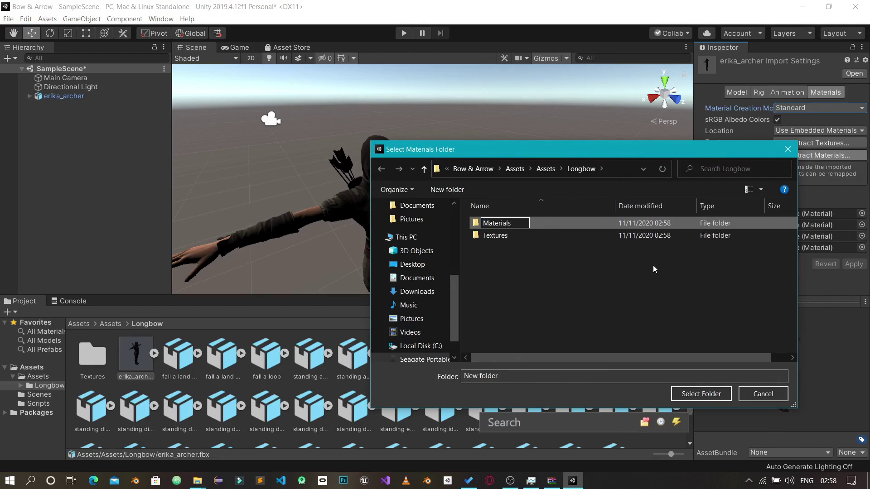
{"action": "key", "text": "Return"}
{"action": "double_click", "coordinate": [567, 221]}
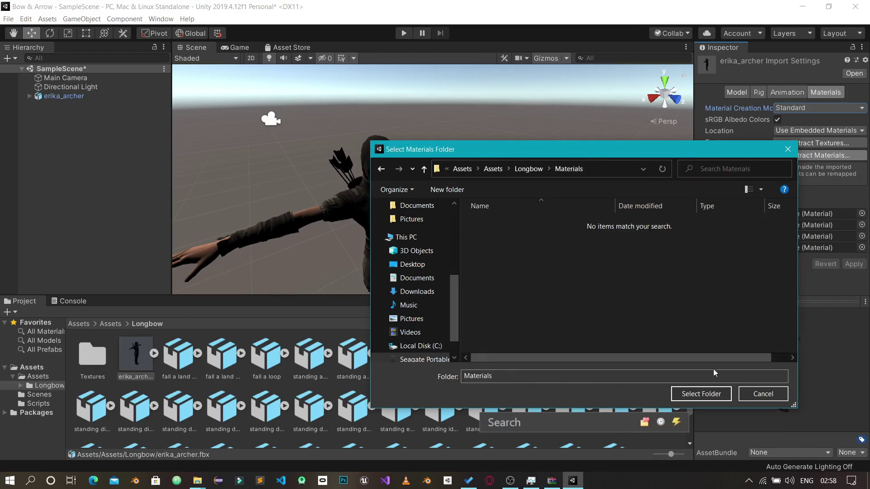
{"action": "left_click", "coordinate": [715, 394]}
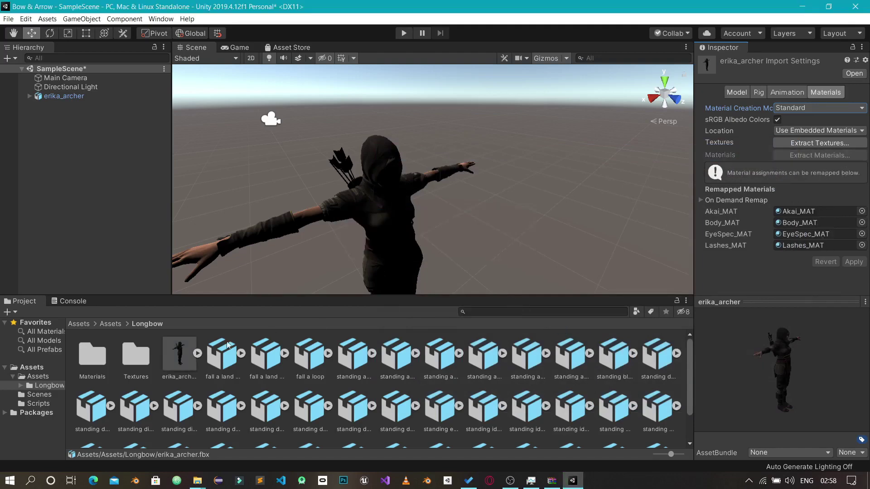
{"action": "double_click", "coordinate": [131, 365]}
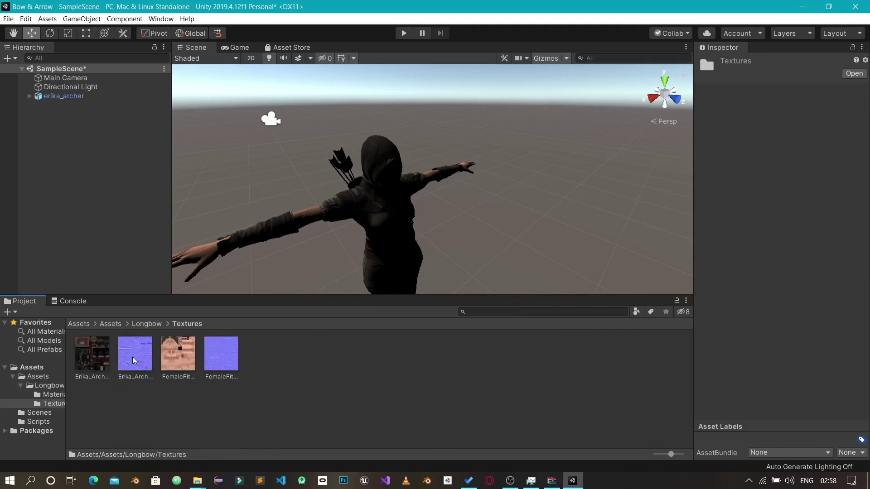
{"action": "left_click", "coordinate": [158, 323]}
{"action": "double_click", "coordinate": [99, 364]}
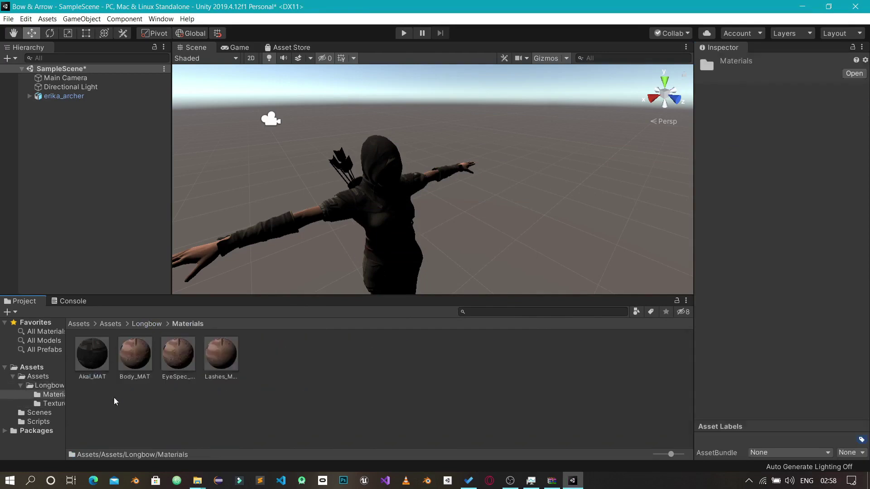
{"action": "left_click", "coordinate": [132, 364]}
{"action": "left_click", "coordinate": [168, 366]}
{"action": "left_click", "coordinate": [213, 368]}
{"action": "left_click", "coordinate": [141, 324]}
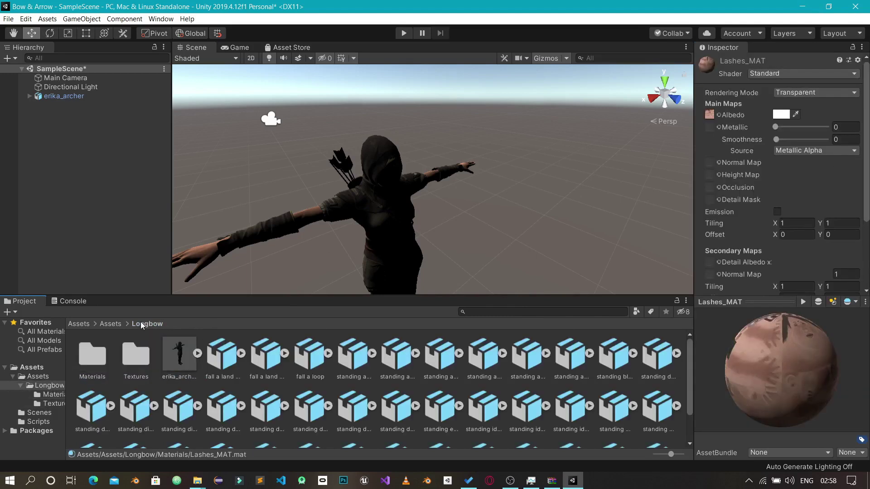
{"action": "left_click_drag", "start_coordinate": [361, 205], "coordinate": [508, 204], "text": "alt"}
{"action": "scroll", "coordinate": [379, 184], "scroll_direction": "up", "scroll_amount": 5}
{"action": "scroll", "coordinate": [379, 183], "scroll_direction": "down", "scroll_amount": 5}
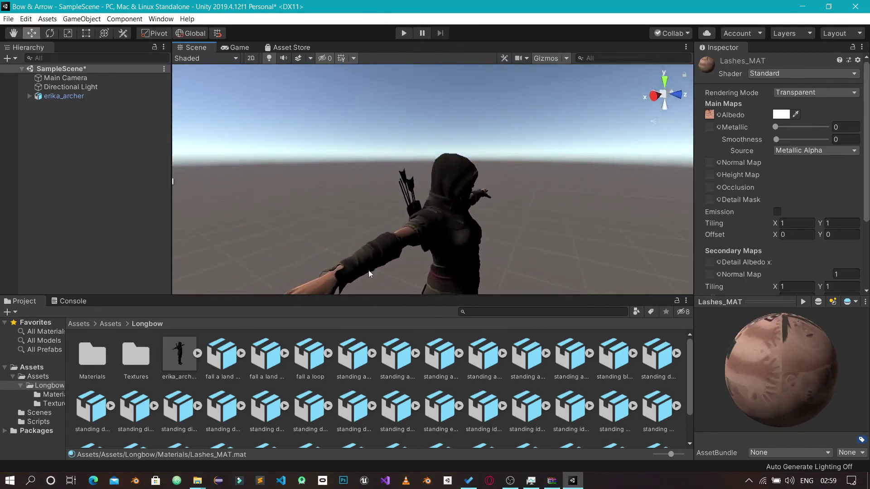
Review the rig settings of erika_archer and several Longbow animation clips.
{"action": "left_click", "coordinate": [189, 363]}
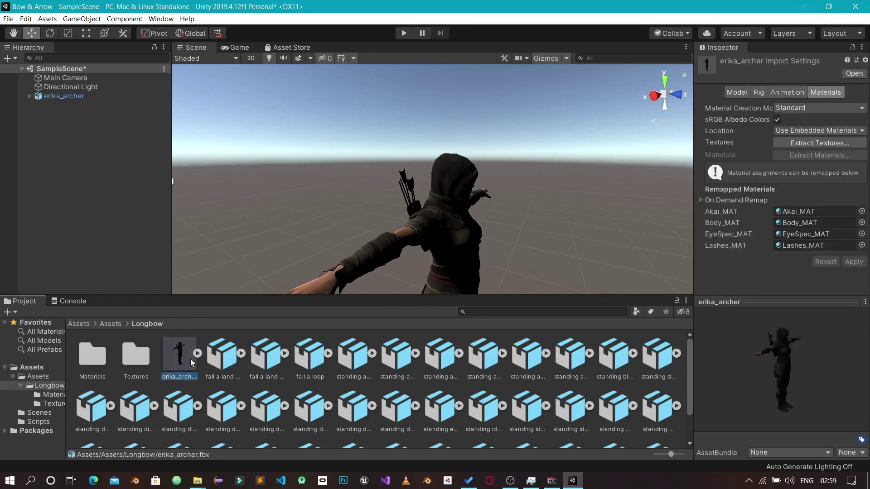
{"action": "left_click", "coordinate": [760, 95]}
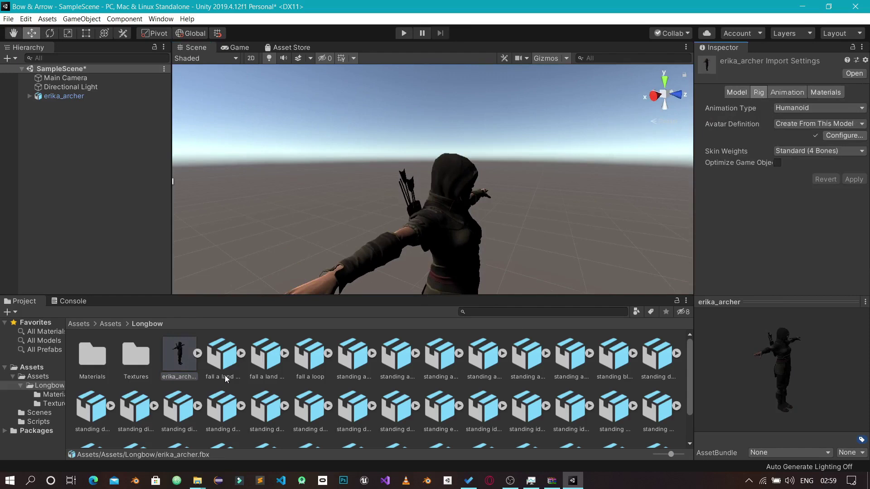
{"action": "scroll", "coordinate": [252, 377], "scroll_direction": "down", "scroll_amount": 2}
{"action": "scroll", "coordinate": [252, 377], "scroll_direction": "up", "scroll_amount": 2}
{"action": "left_click", "coordinate": [229, 372]}
{"action": "left_click", "coordinate": [264, 370]}
{"action": "left_click", "coordinate": [311, 368]}
{"action": "left_click", "coordinate": [363, 369]}
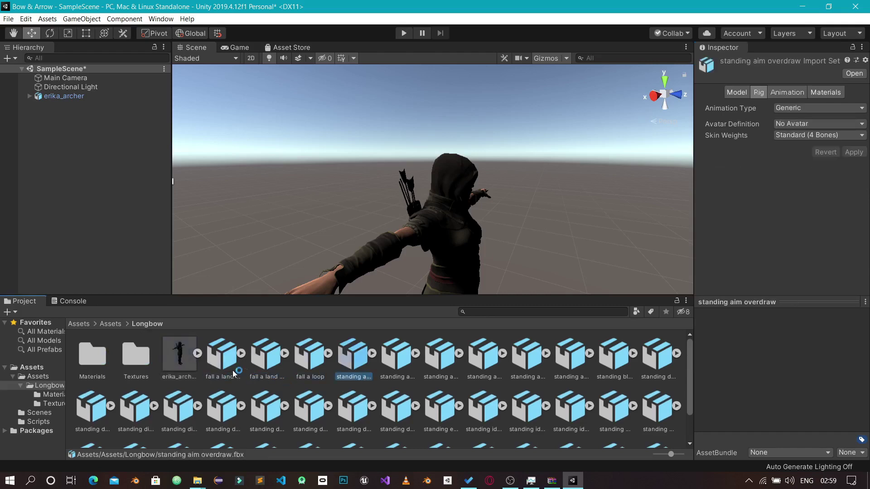
{"action": "left_click", "coordinate": [398, 365]}
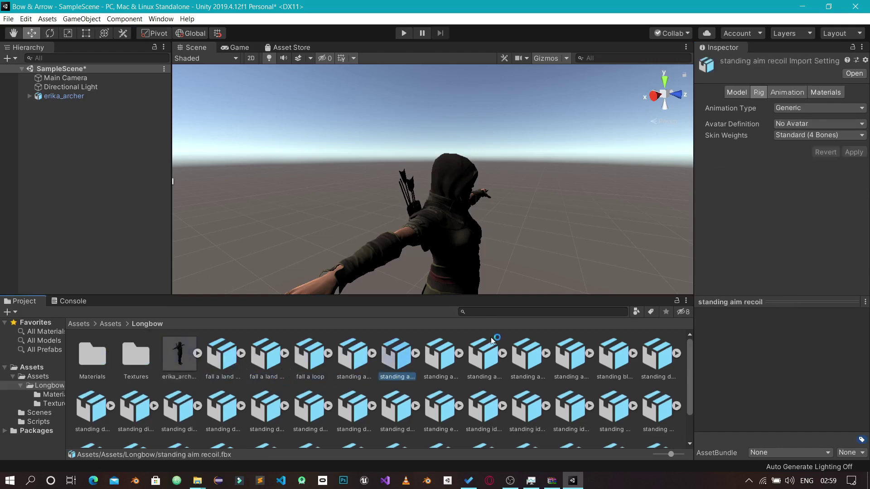
{"action": "left_click", "coordinate": [521, 348]}
{"action": "left_click", "coordinate": [569, 358]}
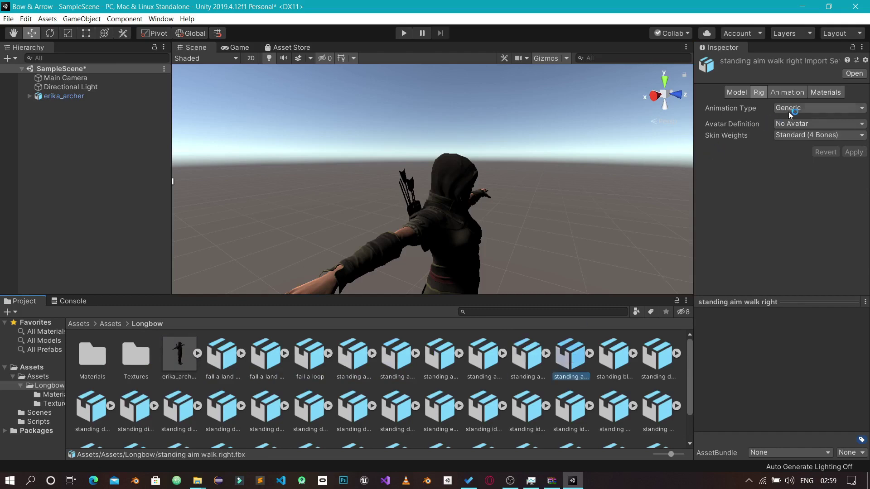
Select all 39 animation models, set their Animation Type to Humanoid, and apply.
{"action": "left_click", "coordinate": [224, 364]}
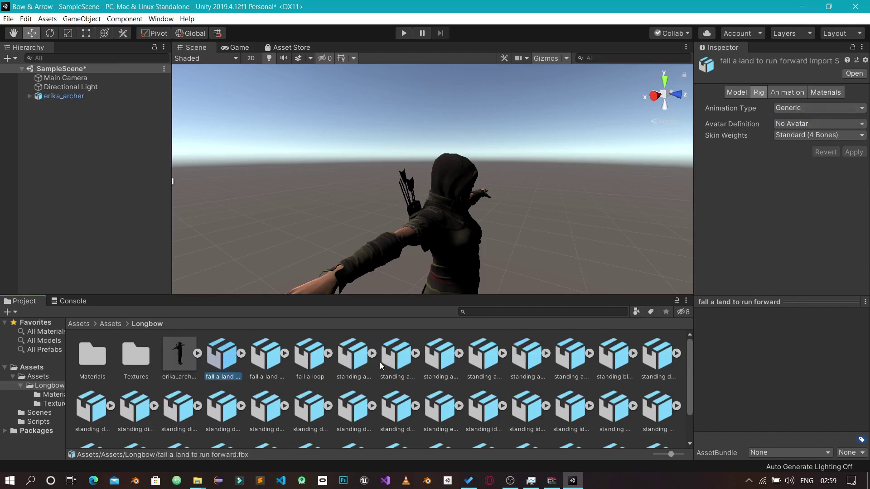
{"action": "scroll", "coordinate": [493, 386], "scroll_direction": "down", "scroll_amount": 3}
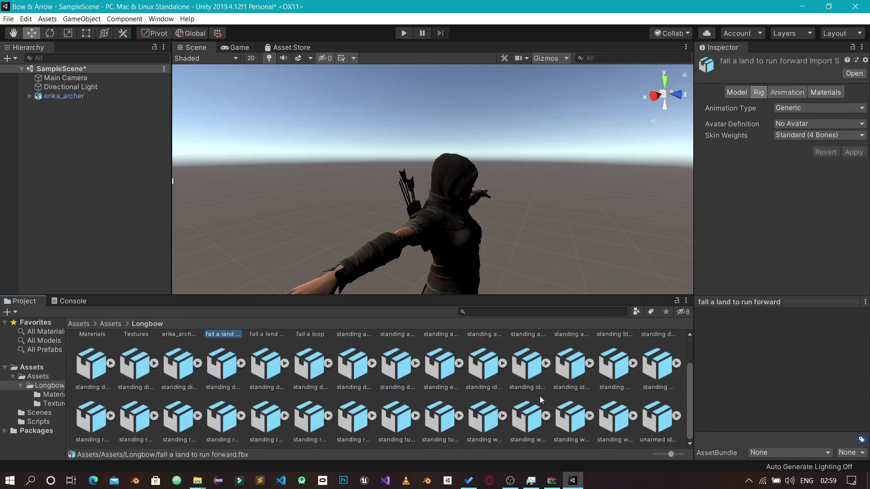
{"action": "left_click", "coordinate": [649, 430], "text": "shift"}
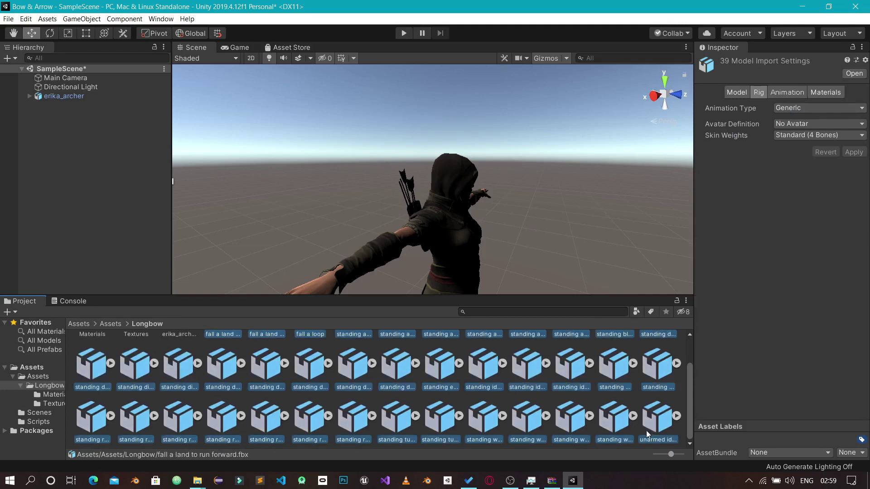
{"action": "scroll", "coordinate": [523, 415], "scroll_direction": "up", "scroll_amount": 1}
{"action": "scroll", "coordinate": [518, 424], "scroll_direction": "down", "scroll_amount": 1}
{"action": "left_click", "coordinate": [787, 108]}
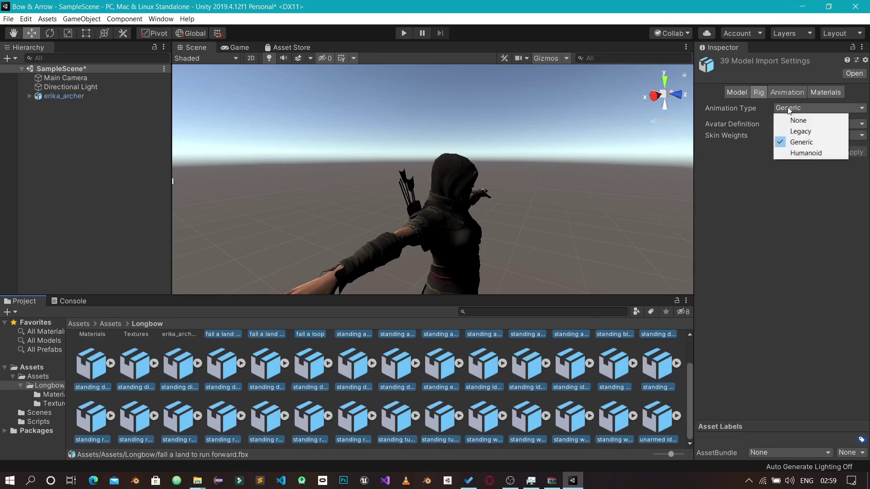
{"action": "left_click", "coordinate": [795, 154]}
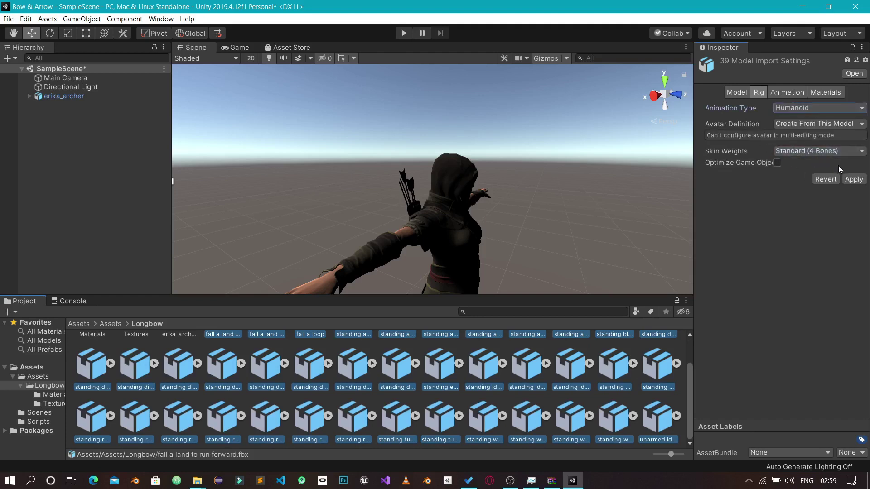
{"action": "left_click", "coordinate": [853, 179]}
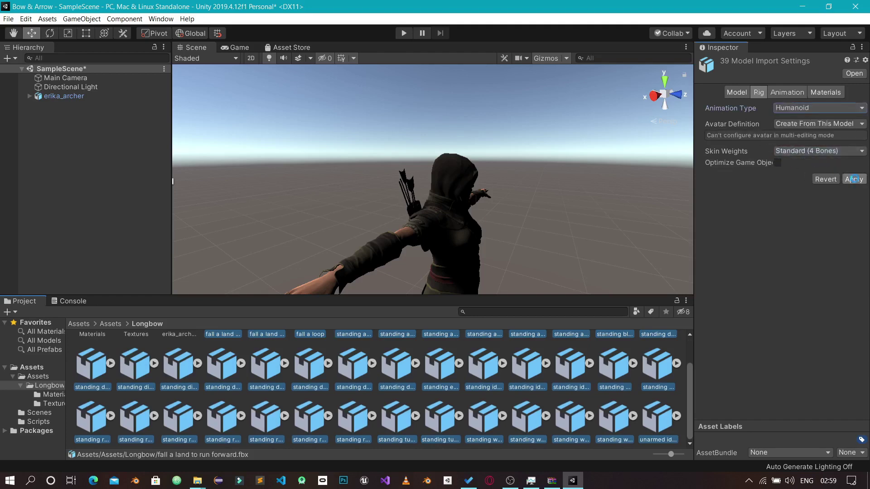